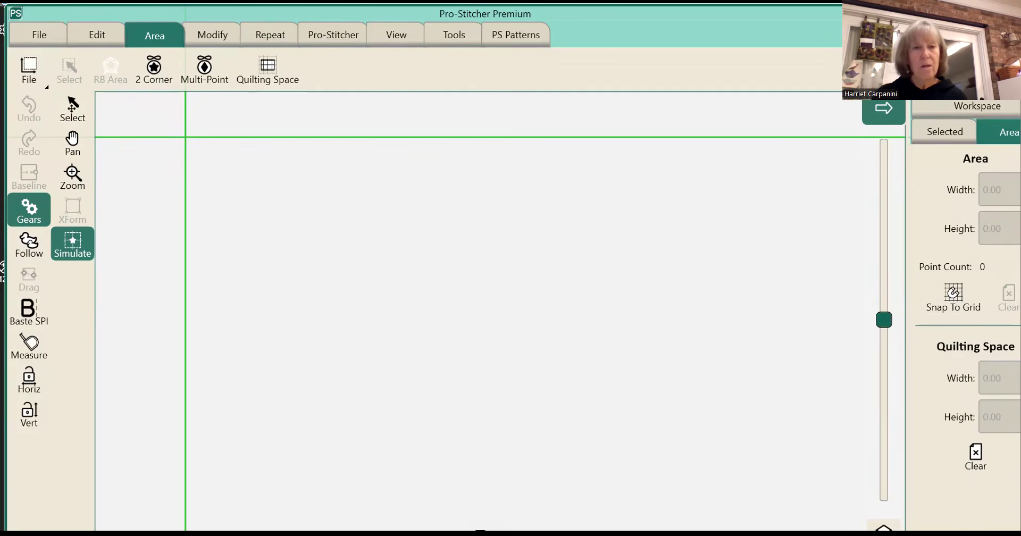
Step: Mark a two-corner area with both corner points on one horizontal line, about 5.17 wide
click(72, 243)
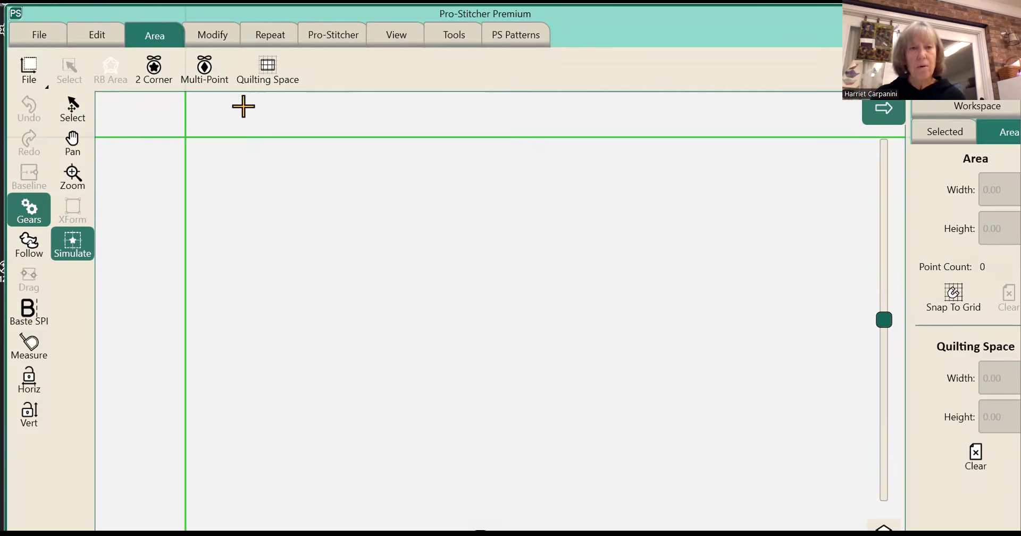
click(159, 74)
click(185, 138)
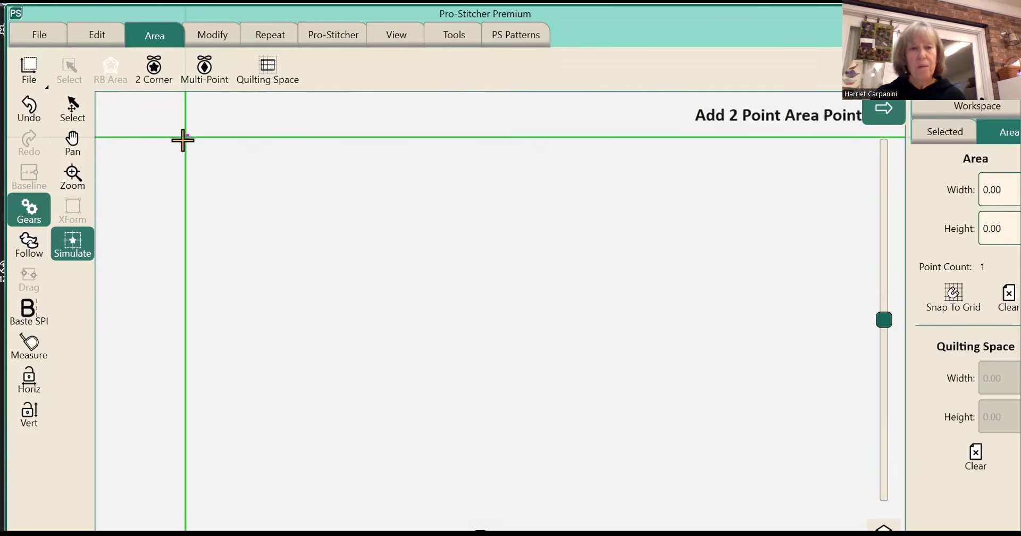
click(158, 70)
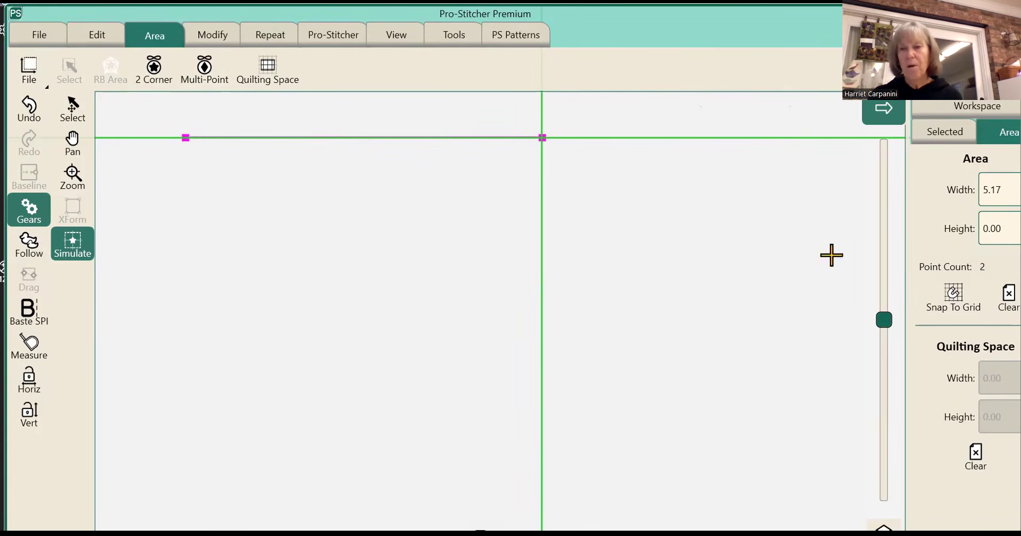
Step: Set the area's width to 101
click(987, 193)
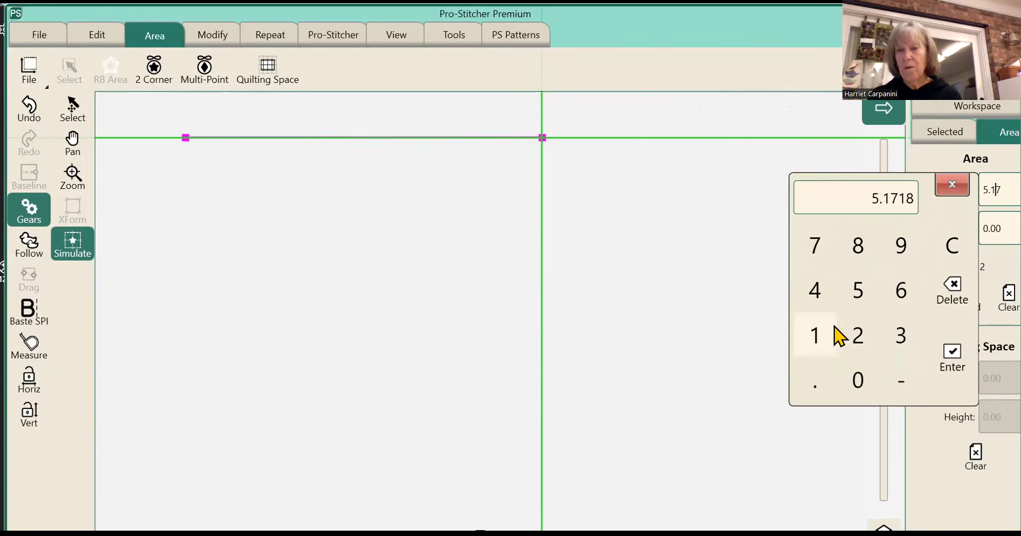
click(822, 341)
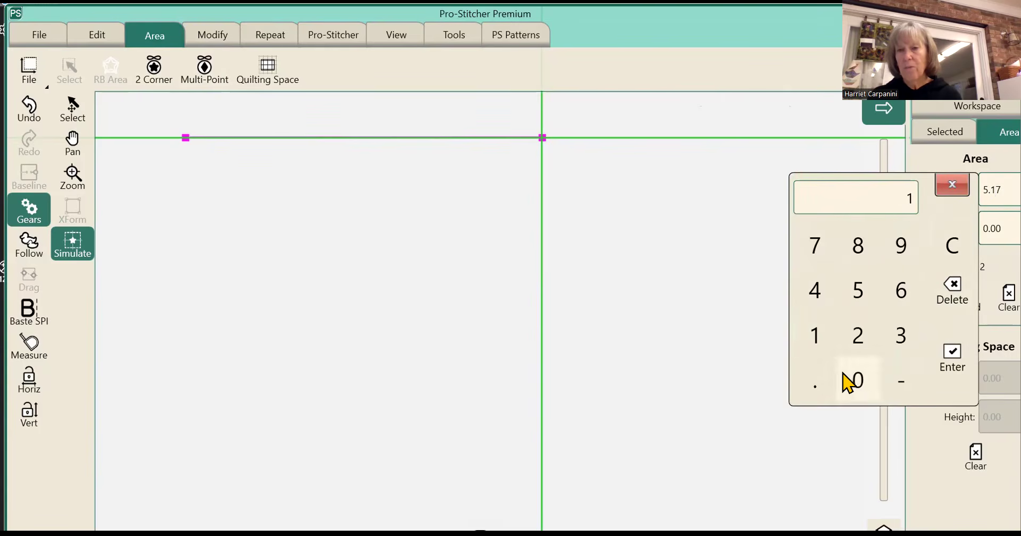
click(856, 381)
click(816, 341)
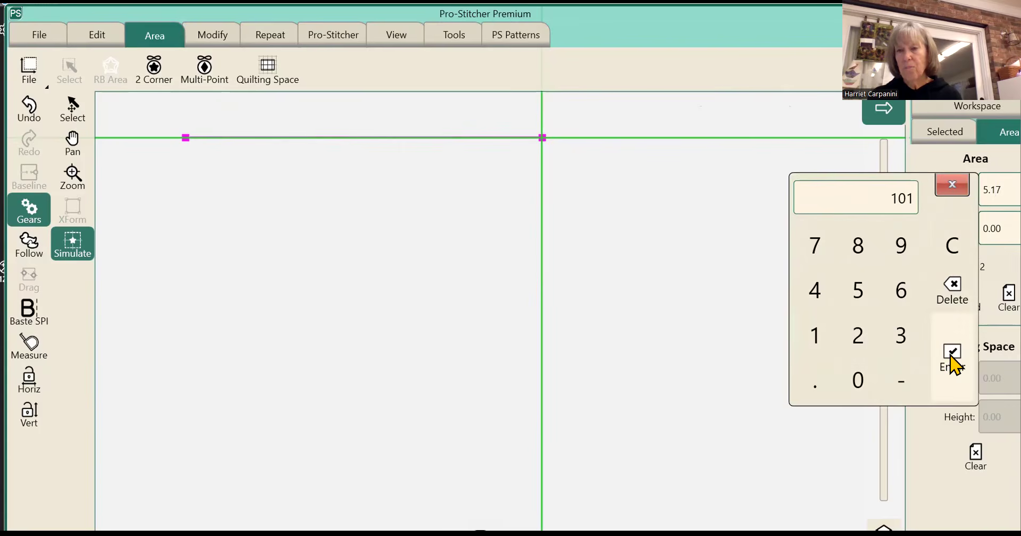
click(953, 355)
Step: Set the area's height to 108
click(989, 230)
click(817, 377)
click(856, 423)
click(858, 290)
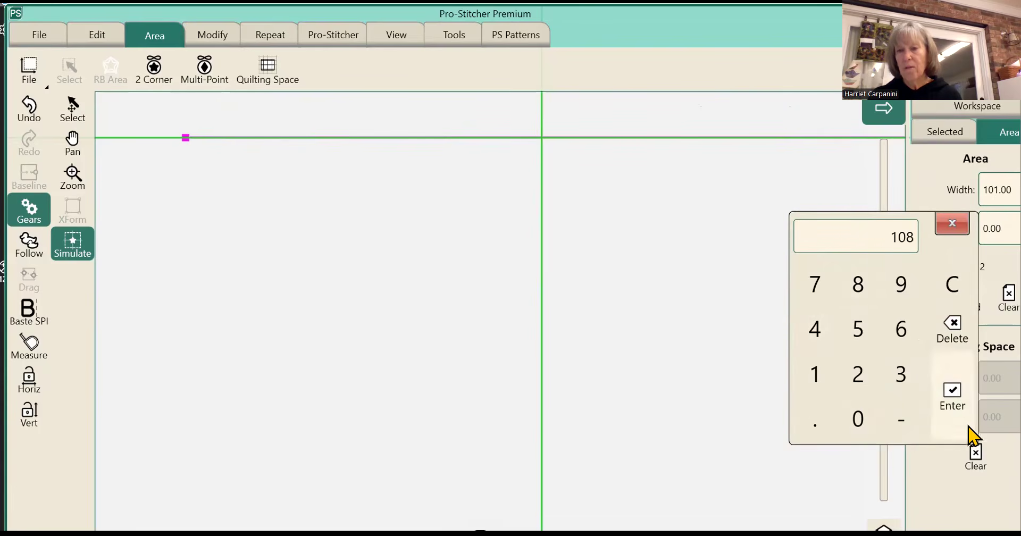
click(955, 395)
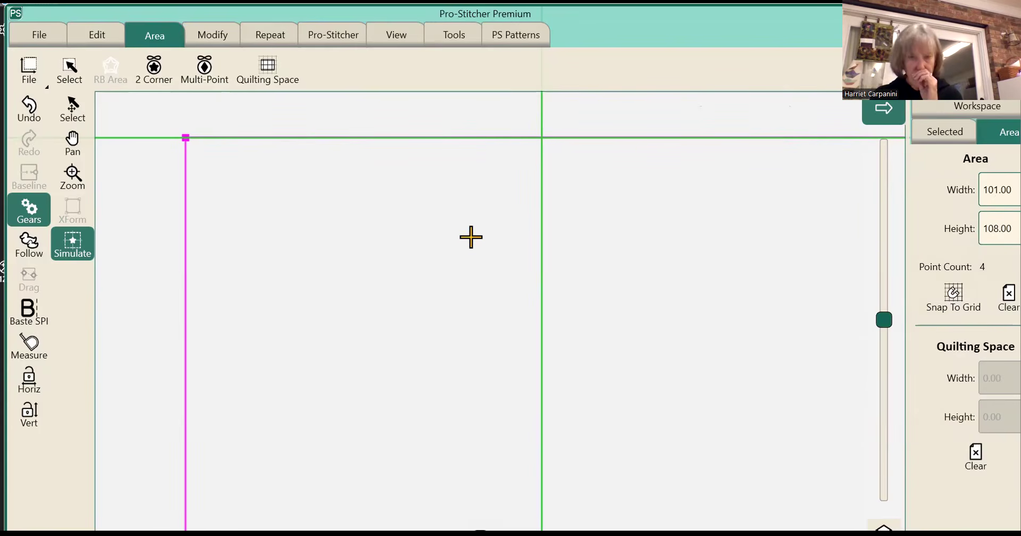
Step: Examine the extent of the new area by viewing its upper corners and edges in the workspace
click(210, 119)
click(146, 115)
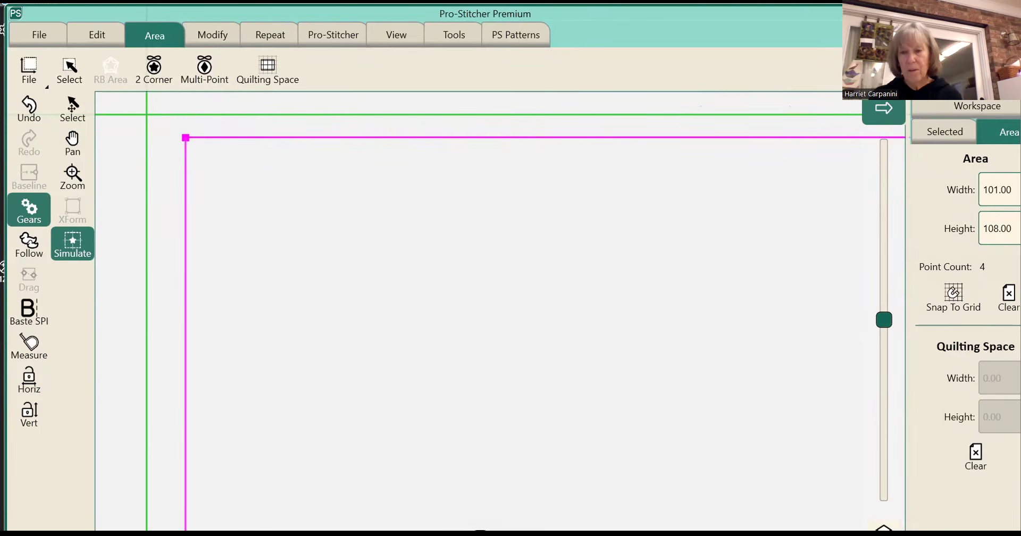
scroll(739, 422, down, 1)
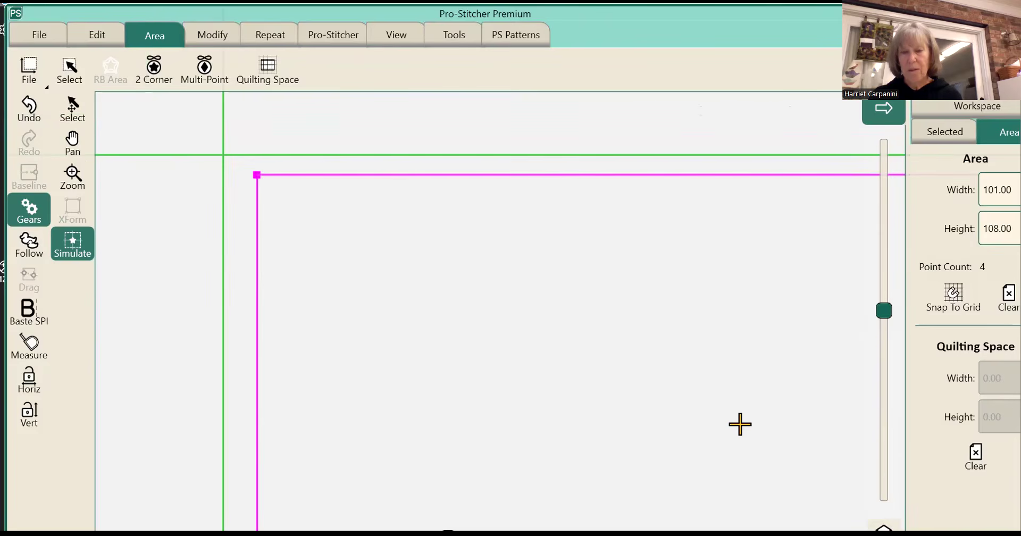
scroll(713, 405, down, 1)
click(577, 327)
scroll(555, 230, up, 5)
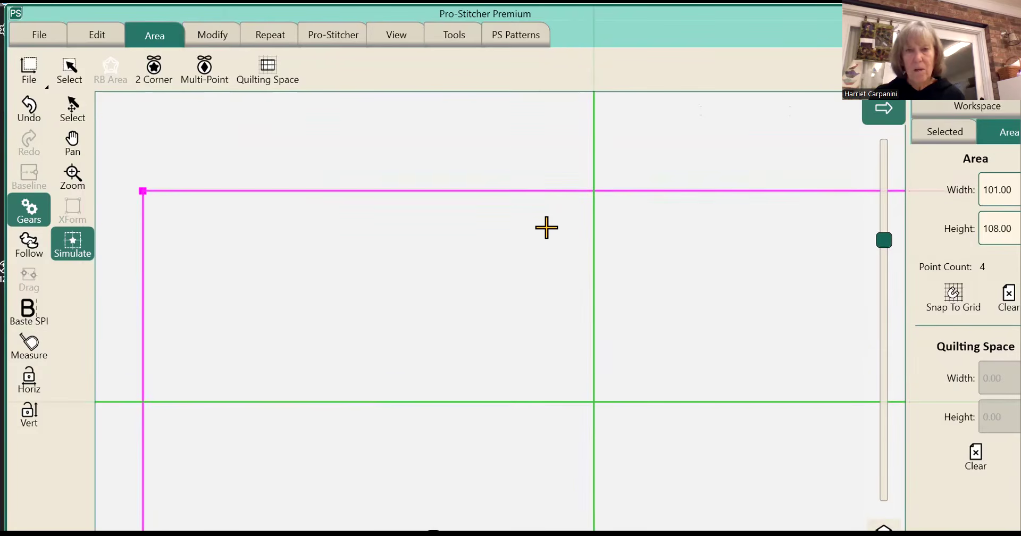
scroll(546, 227, down, 1)
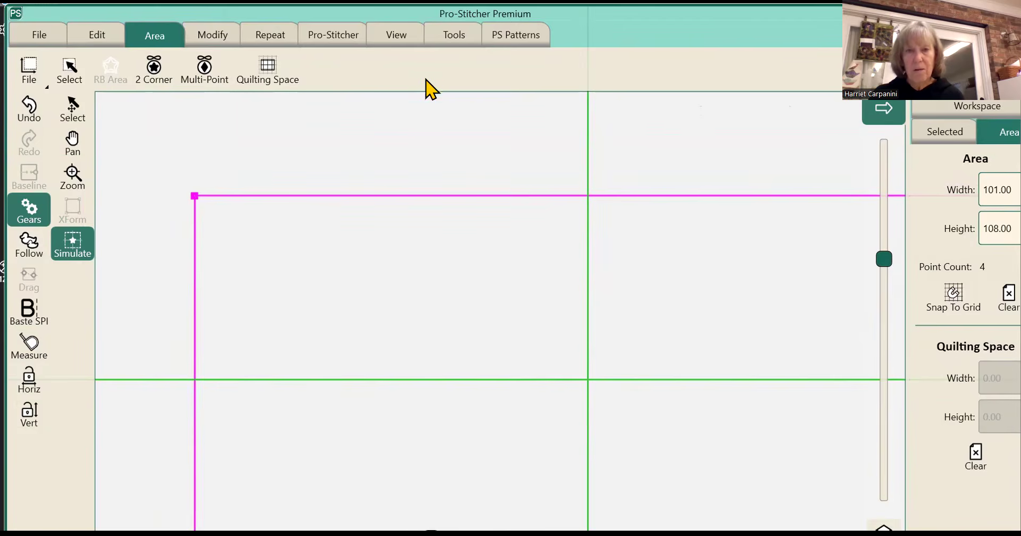
scroll(456, 139, down, 1)
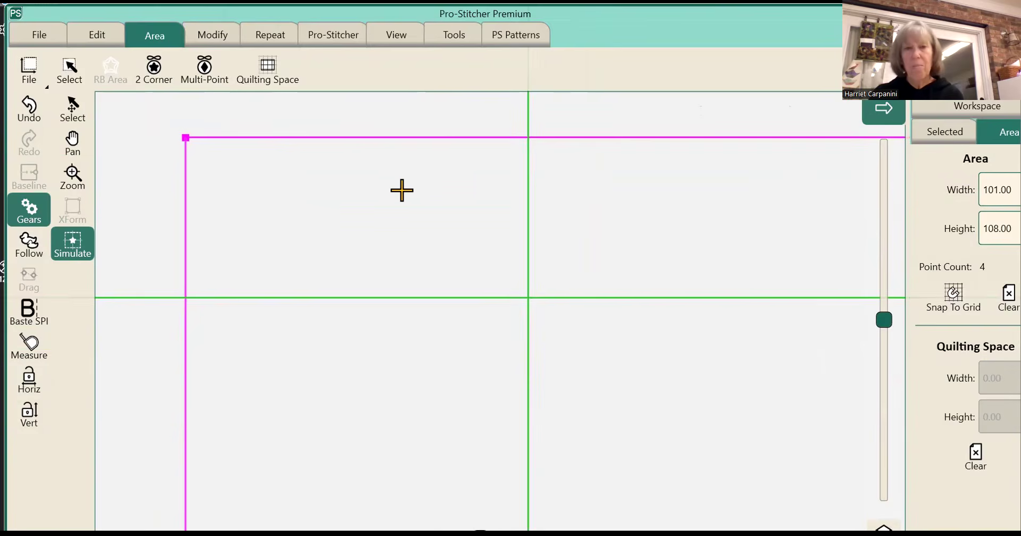
scroll(369, 166, down, 3)
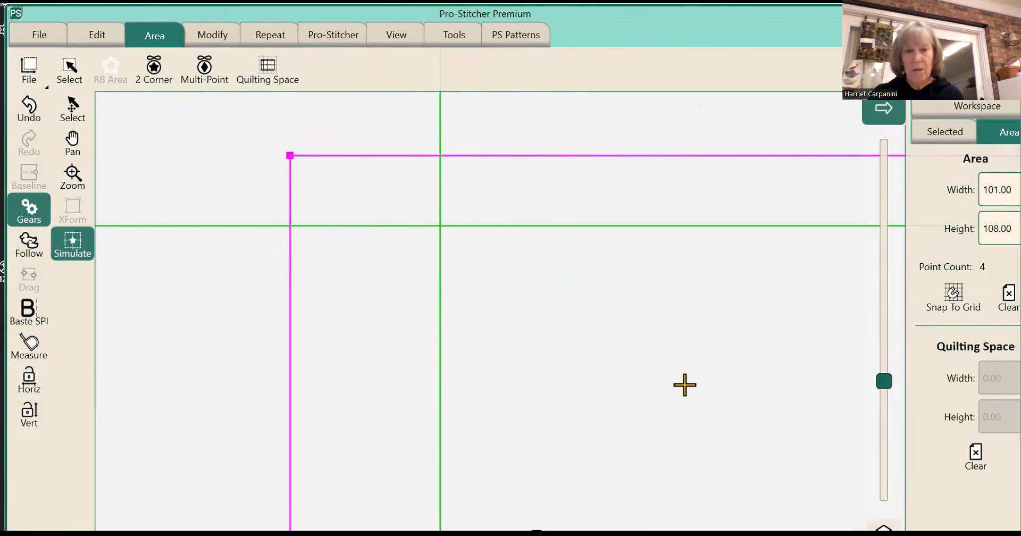
click(75, 145)
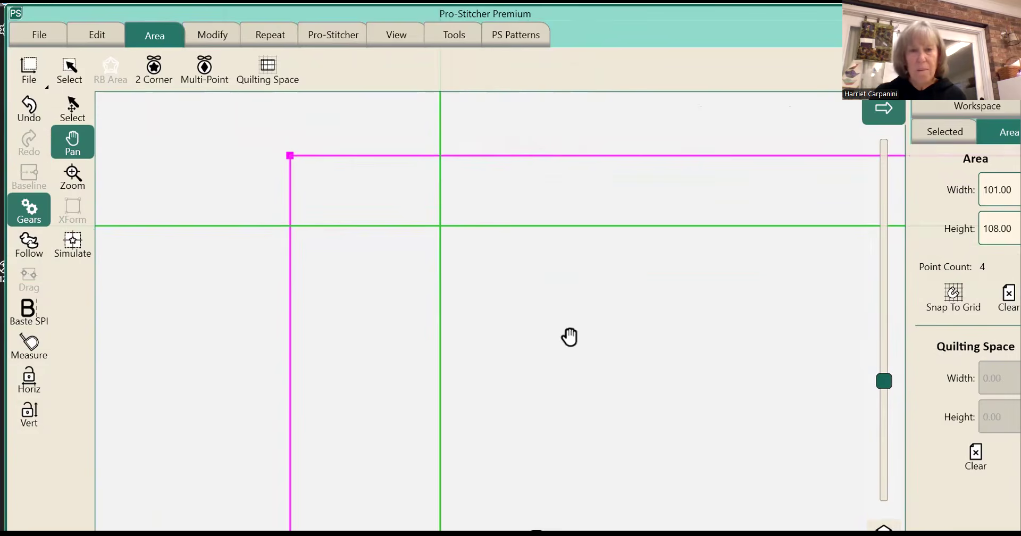
scroll(569, 337, down, 3)
scroll(361, 266, up, 3)
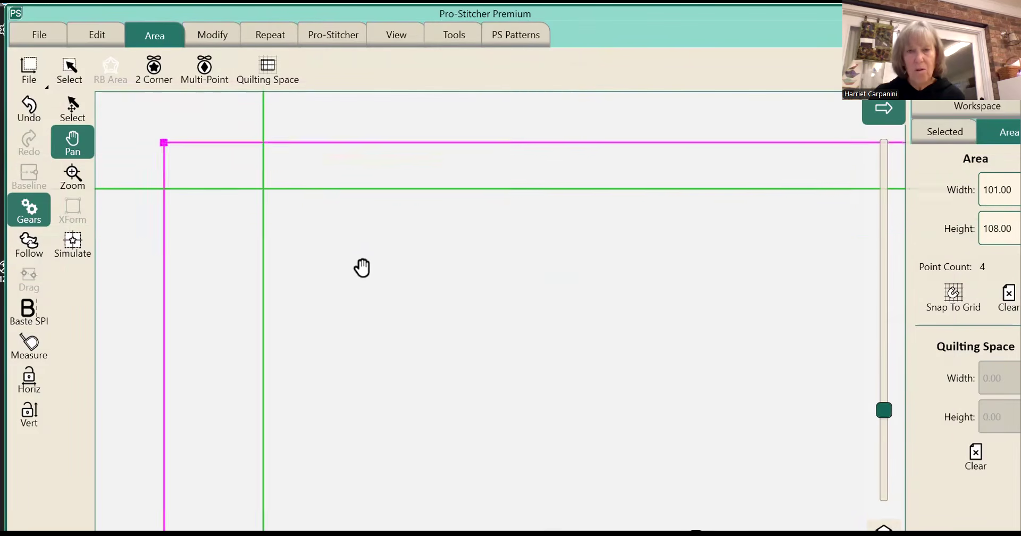
scroll(267, 226, down, 5)
scroll(367, 264, down, 2)
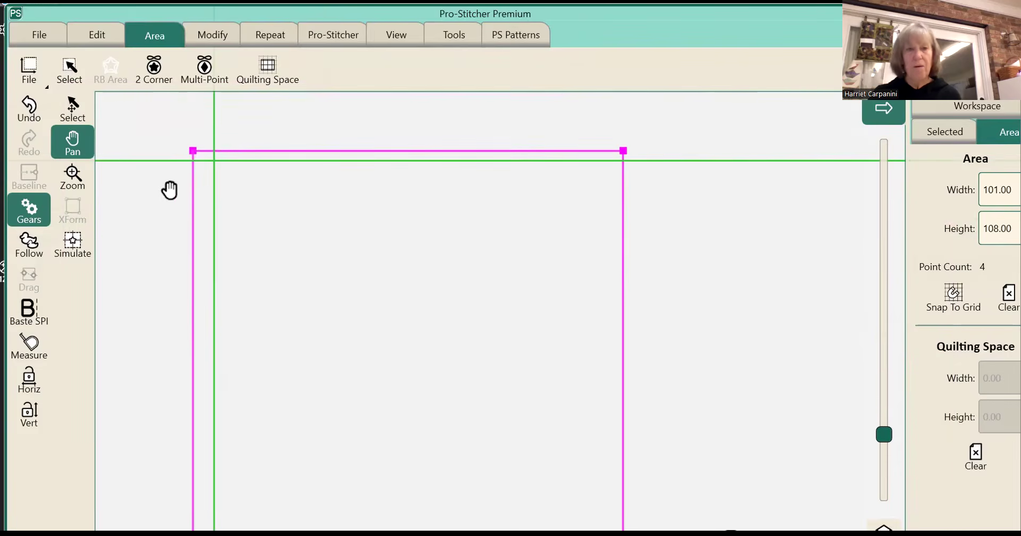
Step: Move the simulated needle position outside the area's upper-left corner and open the baptist fan design from the Continuous Line folder
click(73, 244)
drag(163, 212, 137, 114)
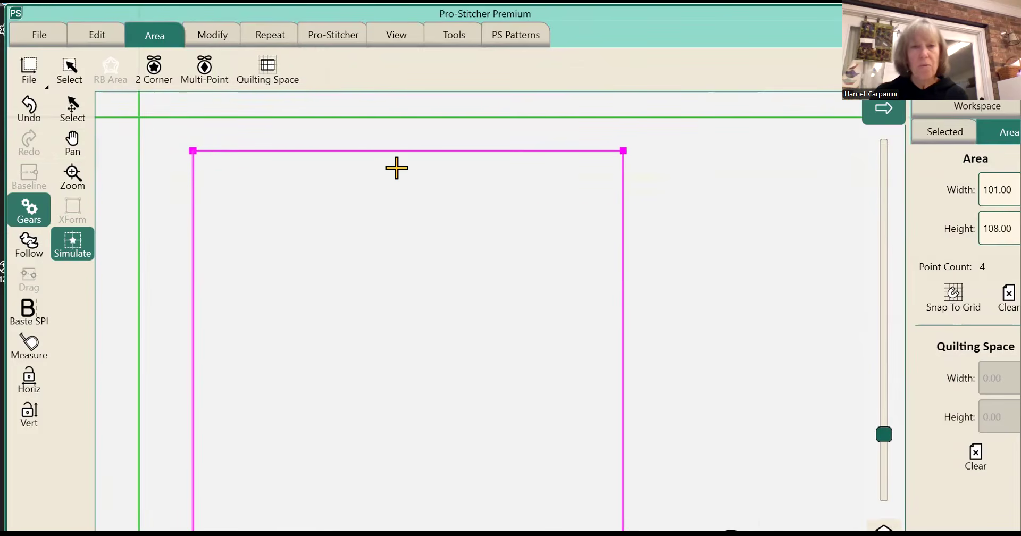
click(35, 37)
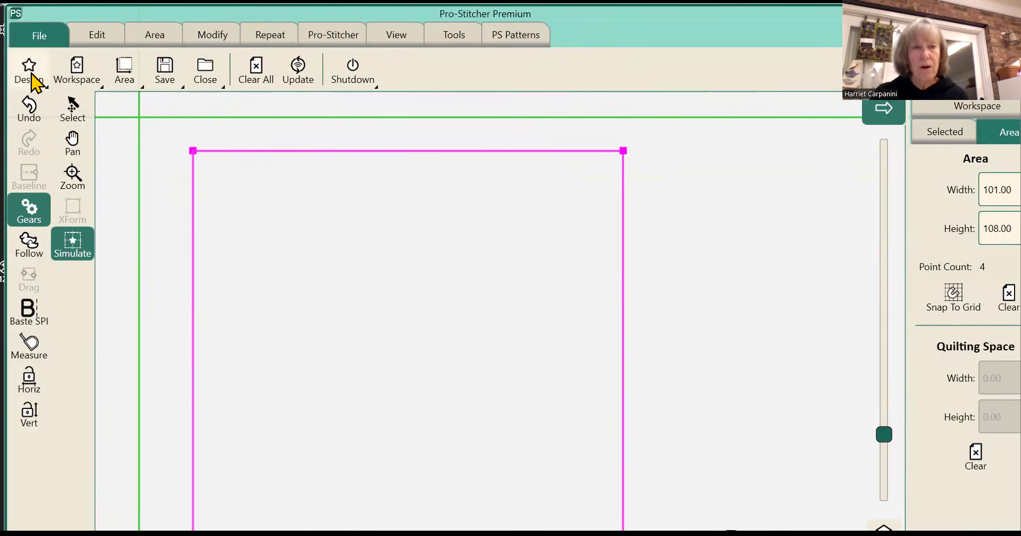
click(31, 68)
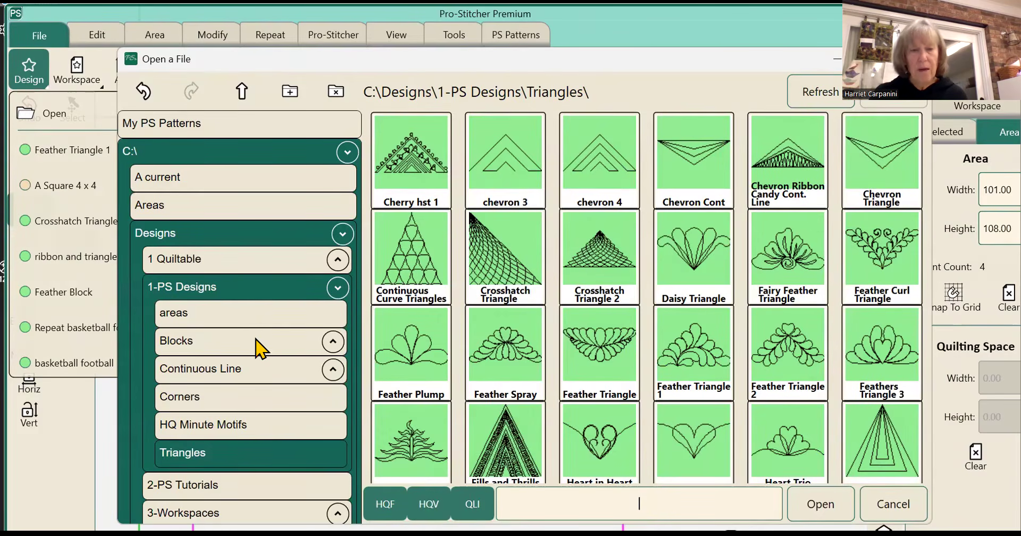
click(254, 374)
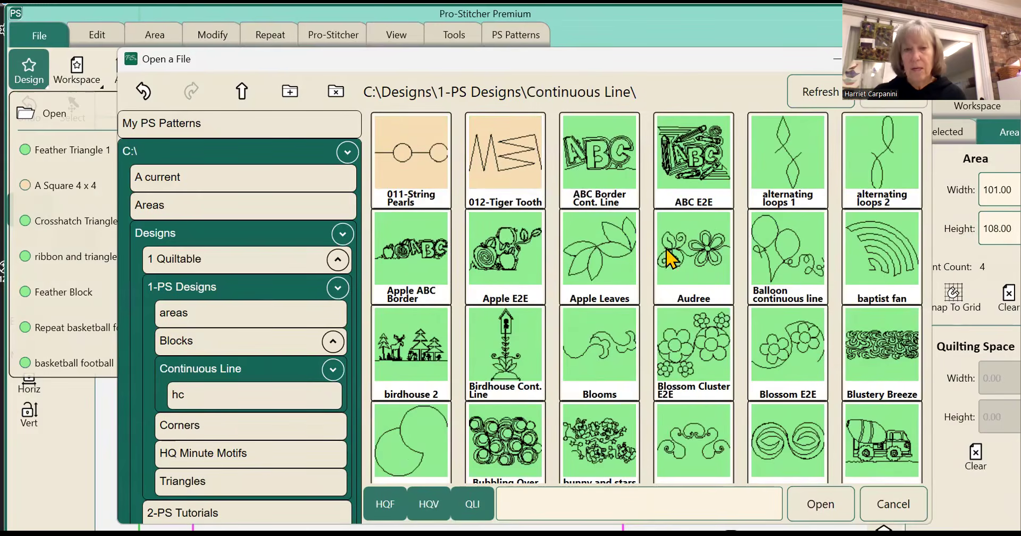
click(883, 260)
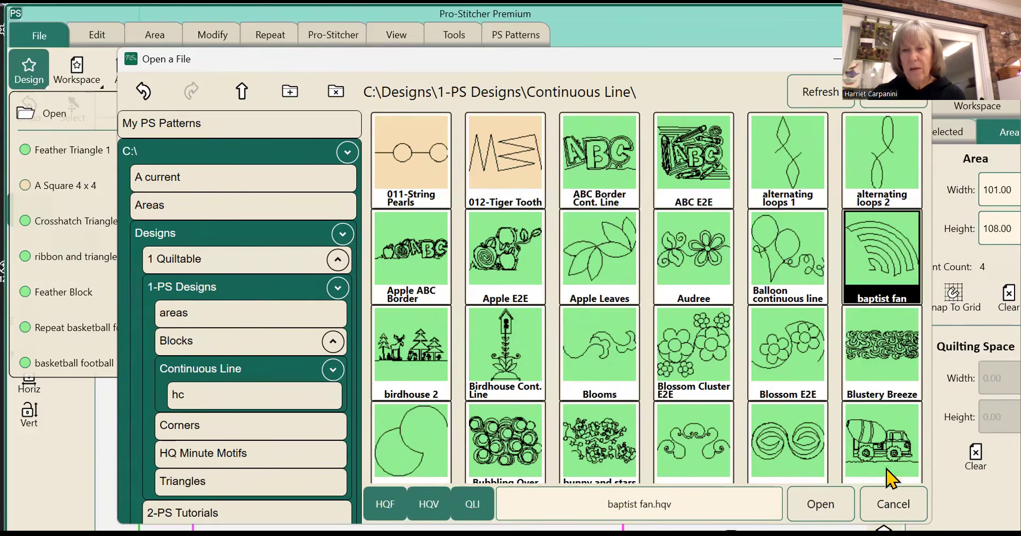
click(820, 504)
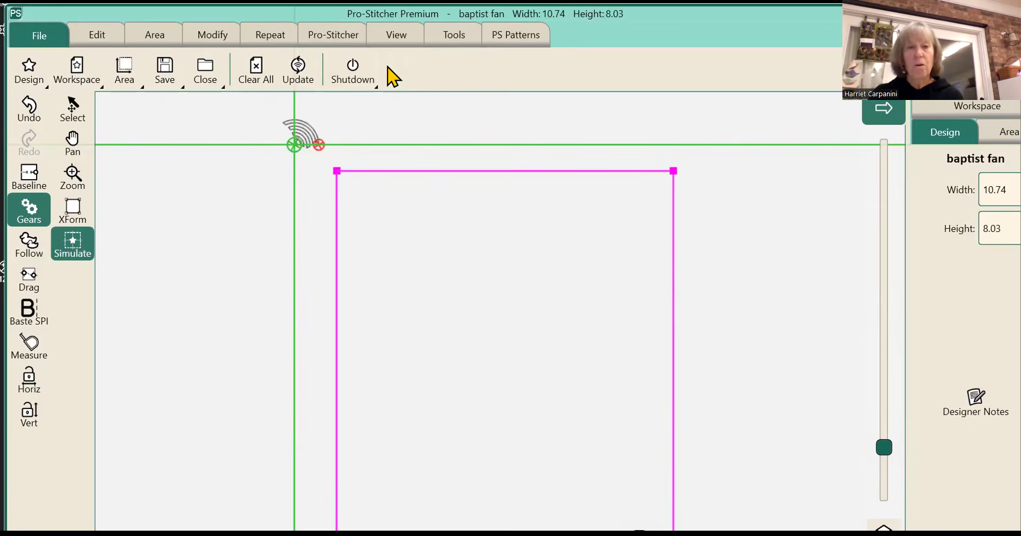
Step: Fill the marked area with basic repeats of the baptist fan design
click(264, 34)
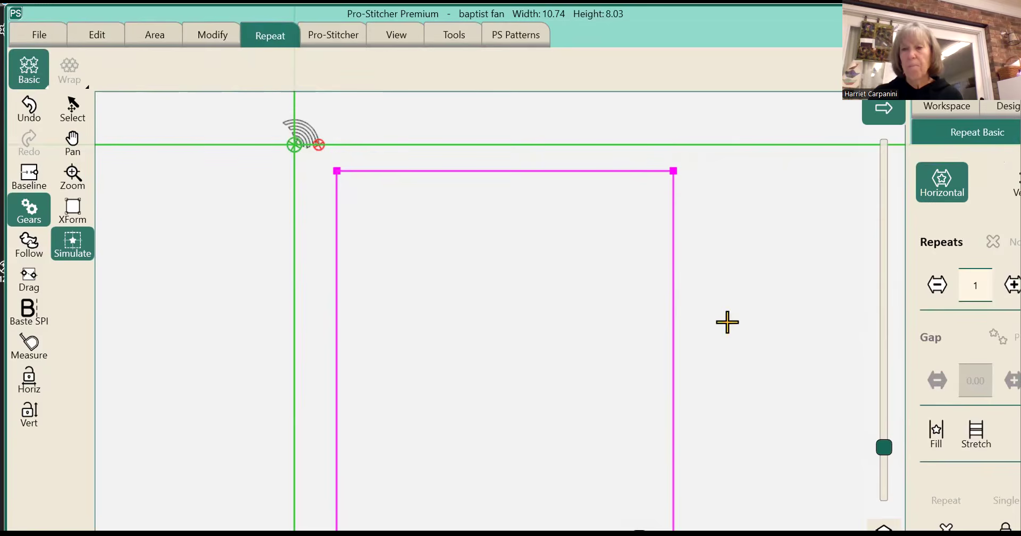
click(939, 439)
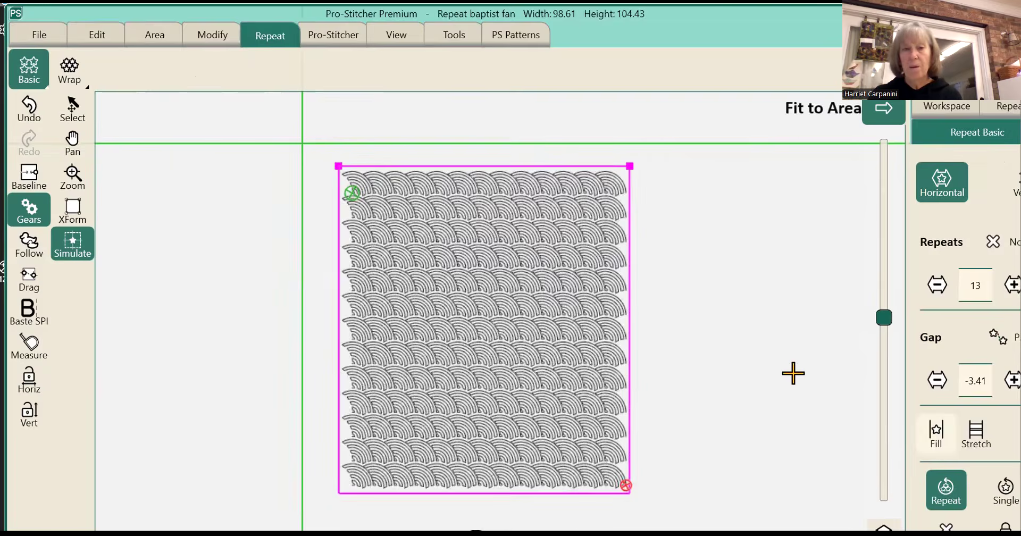
scroll(686, 293, up, 1)
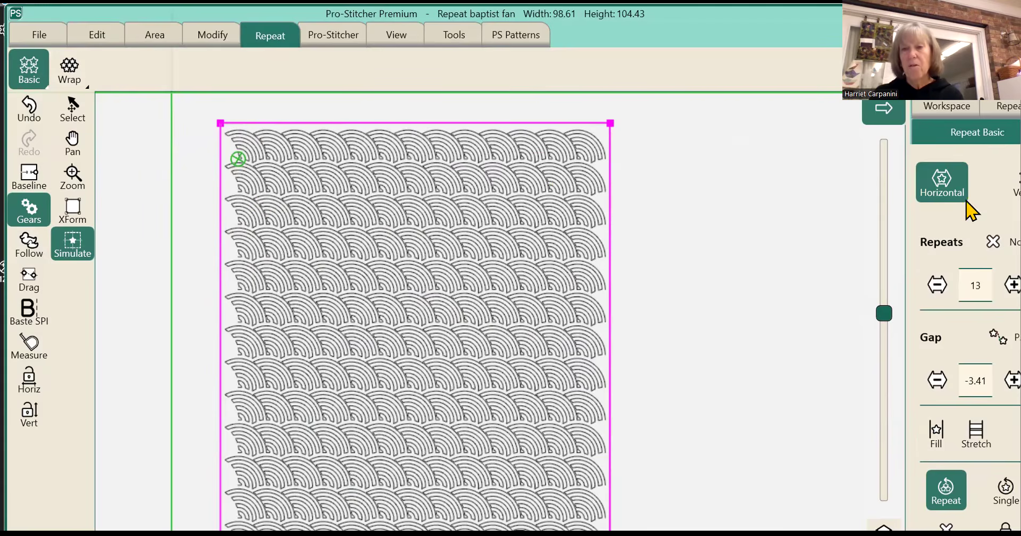
Step: Set the horizontal repeat count of the baptist fan pattern to 17 so it overhangs both sides of the area
click(1012, 285)
click(1011, 285)
click(1012, 285)
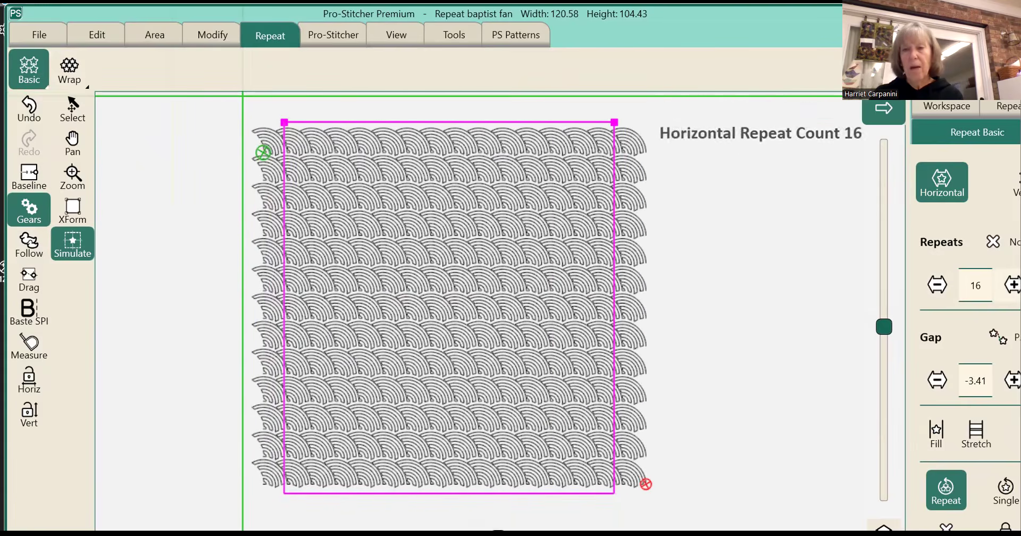
click(939, 288)
click(939, 288)
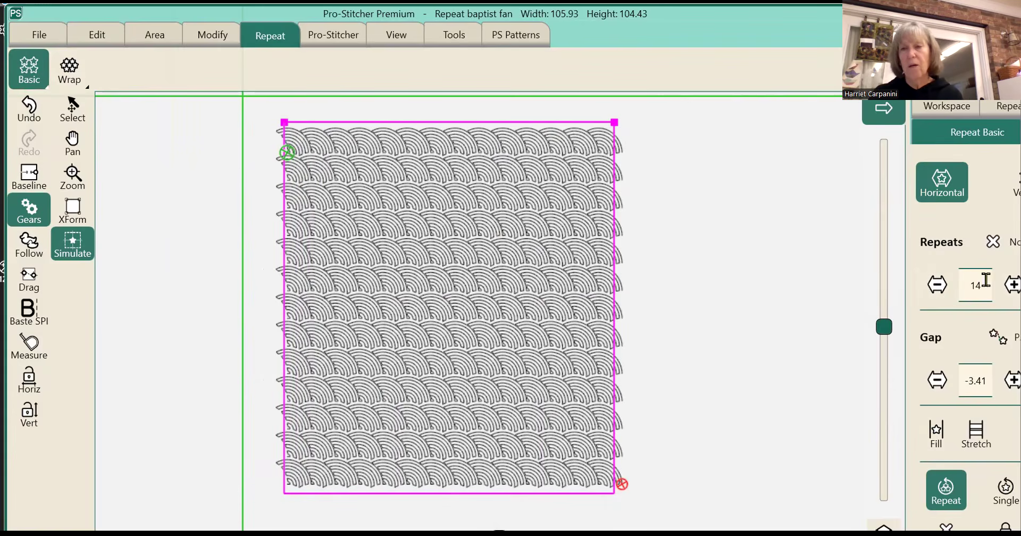
click(1012, 285)
click(1012, 285)
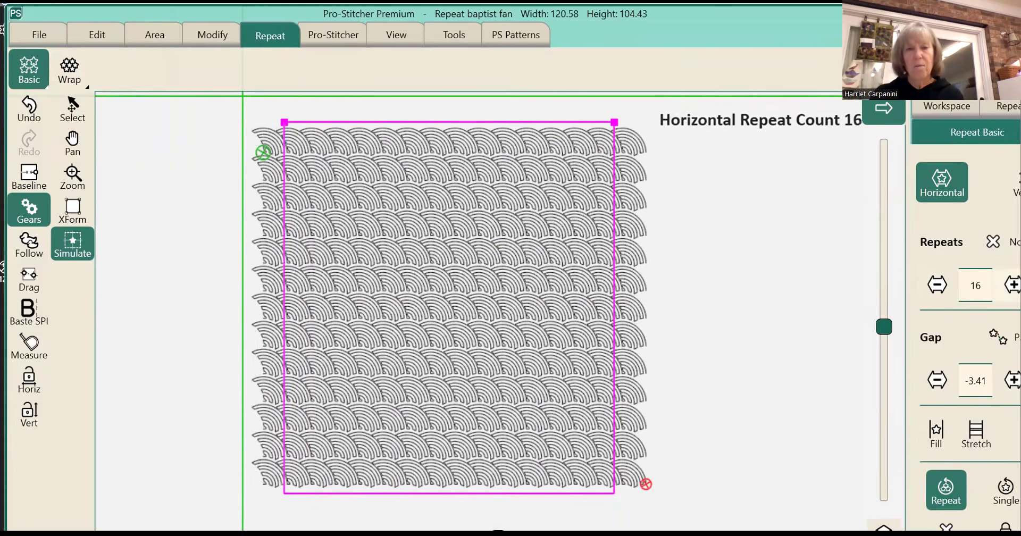
click(1012, 285)
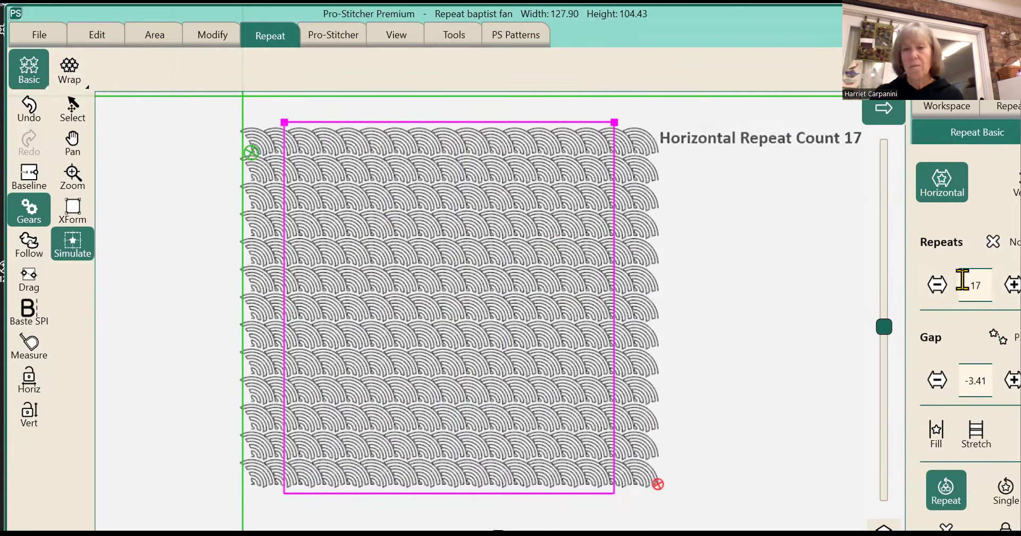
Step: Set the vertical repeat count of the baptist fan pattern to 15
click(1014, 183)
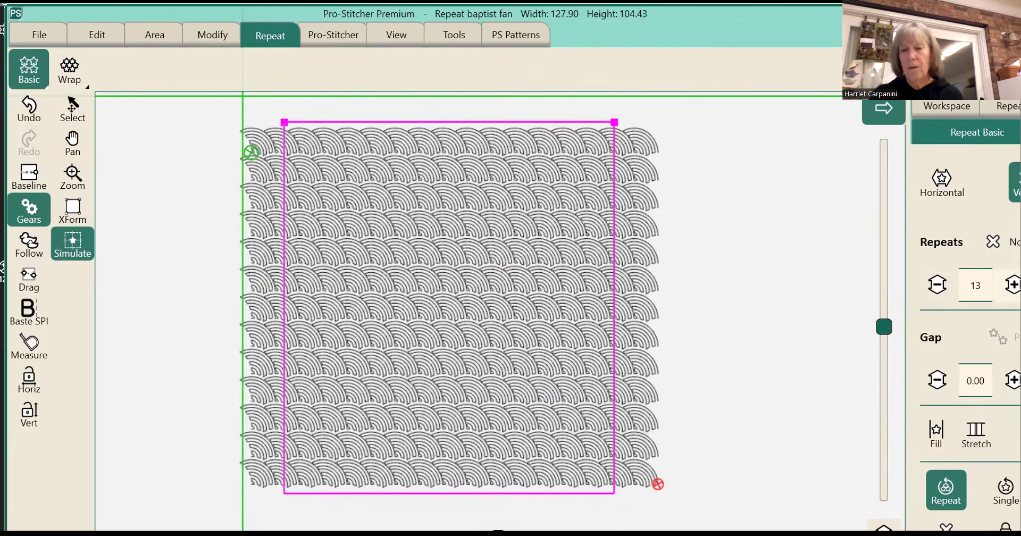
click(1012, 285)
click(1012, 285)
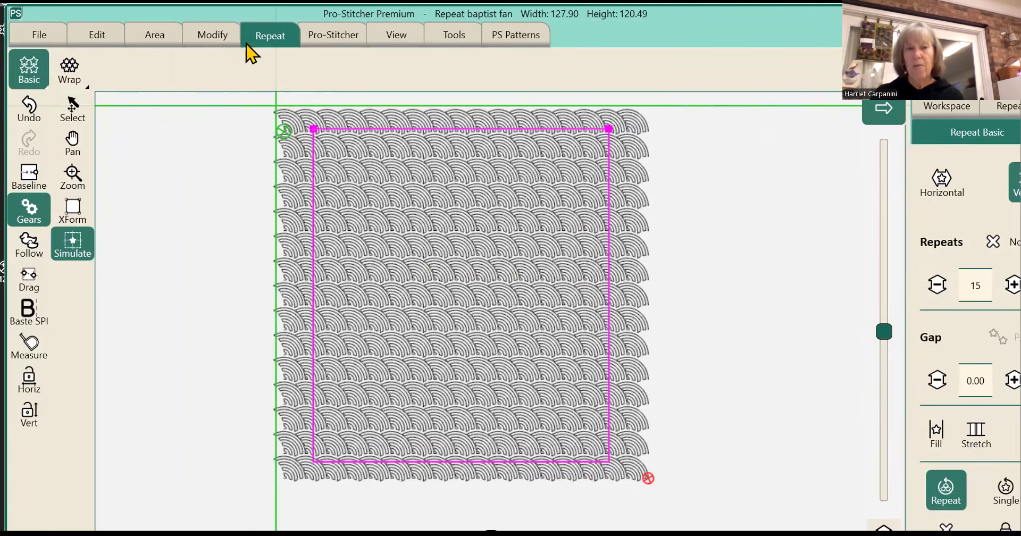
click(218, 38)
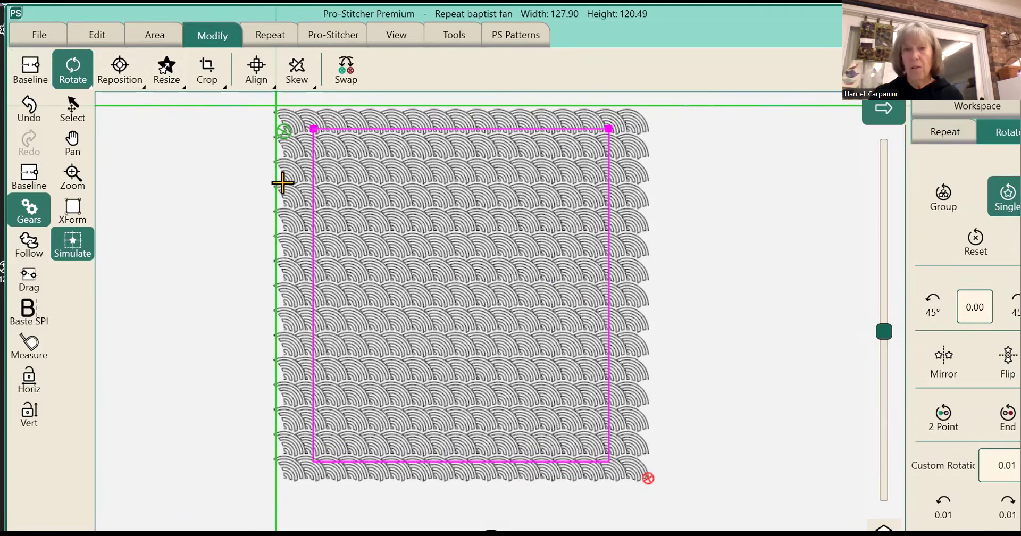
click(266, 38)
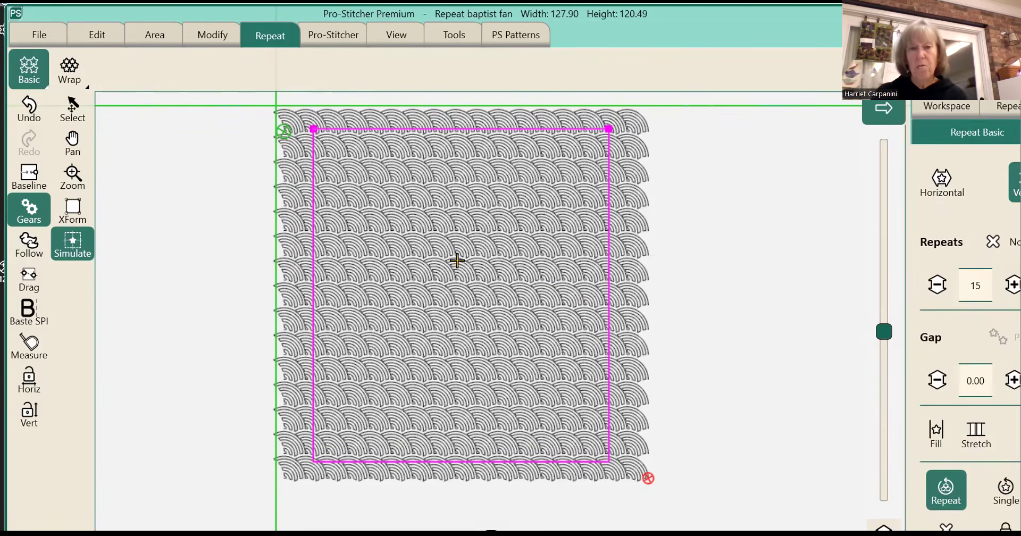
scroll(522, 265, up, 1)
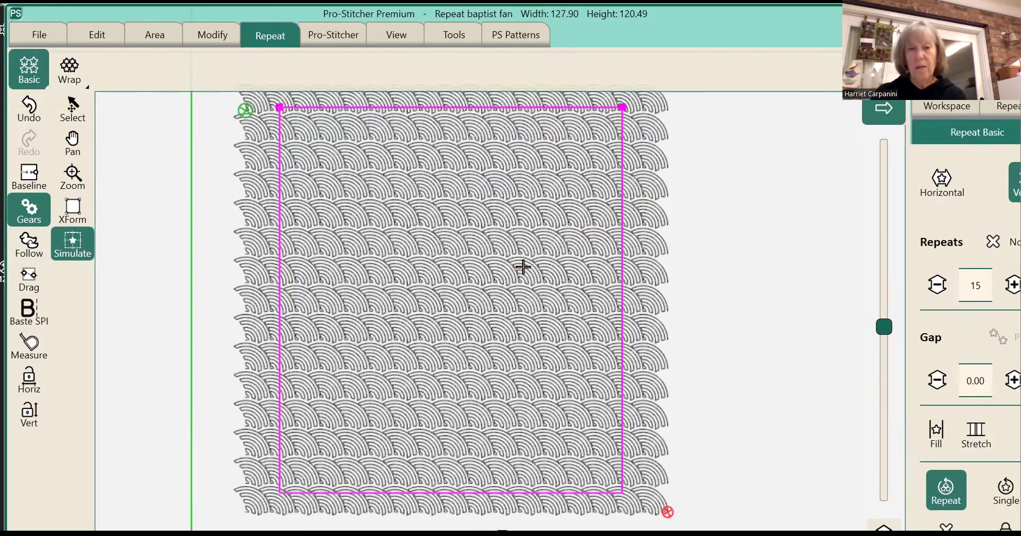
Step: Tighten the spacing between the baptist fan rows to a vertical gap of -0.34
scroll(375, 190, up, 1)
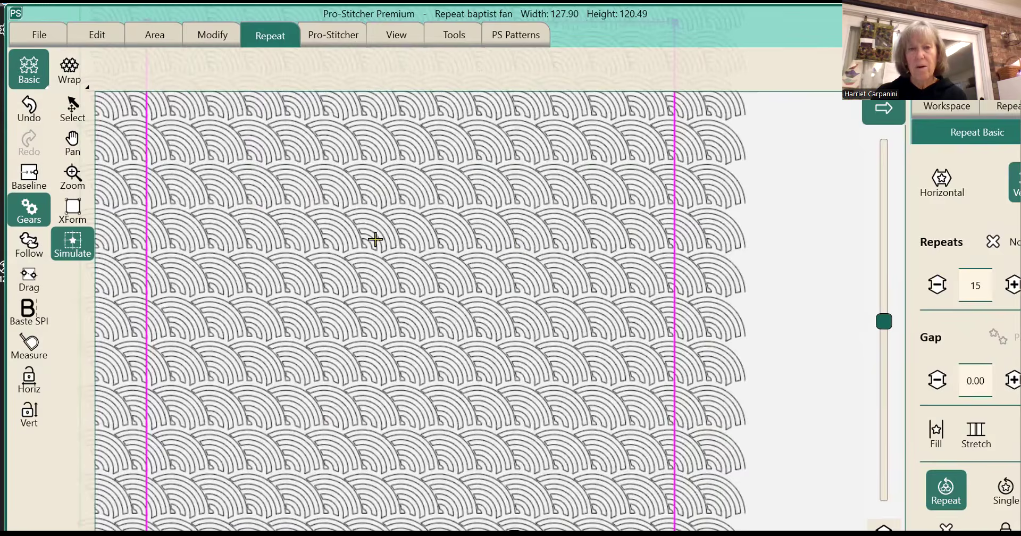
scroll(346, 233, down, 2)
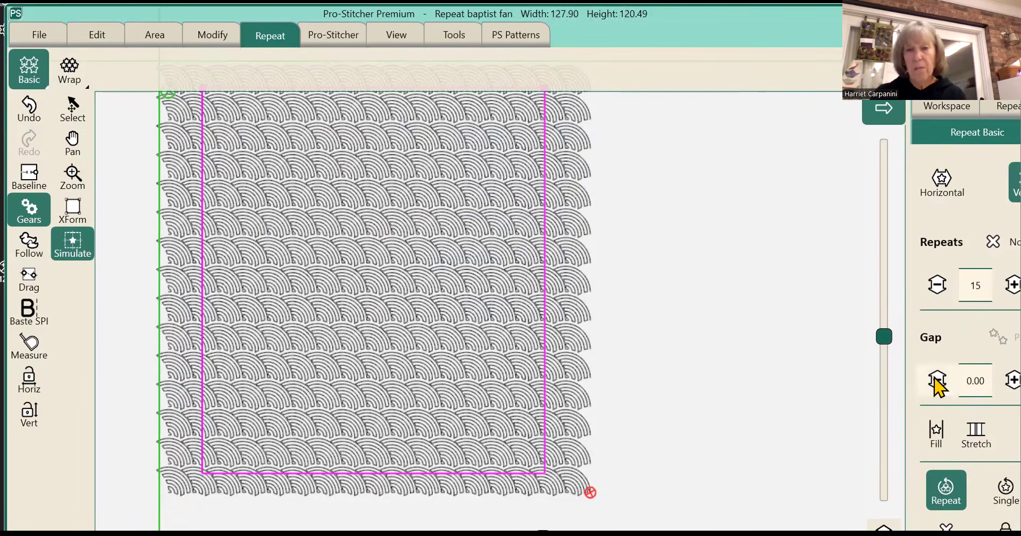
scroll(441, 244, up, 1)
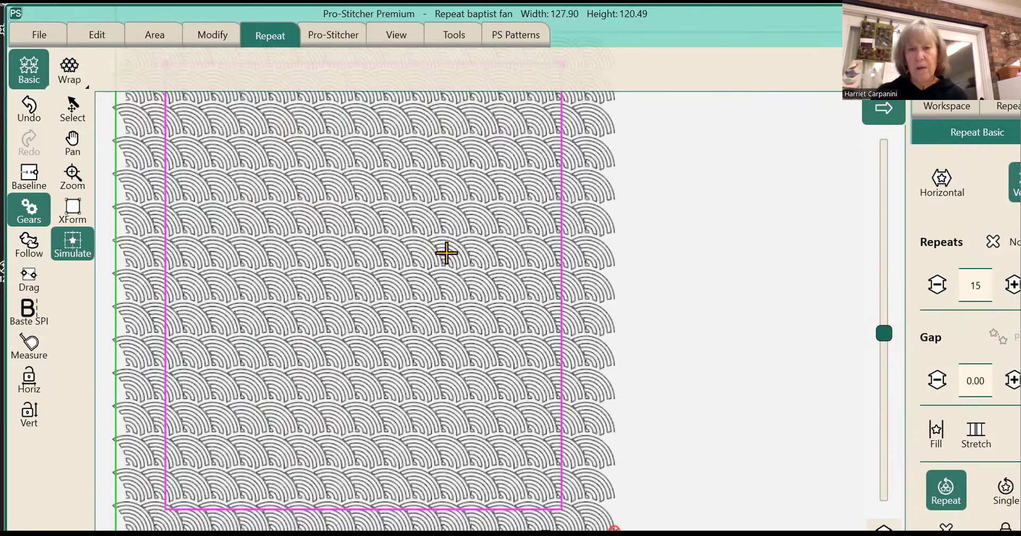
scroll(936, 391, up, 2)
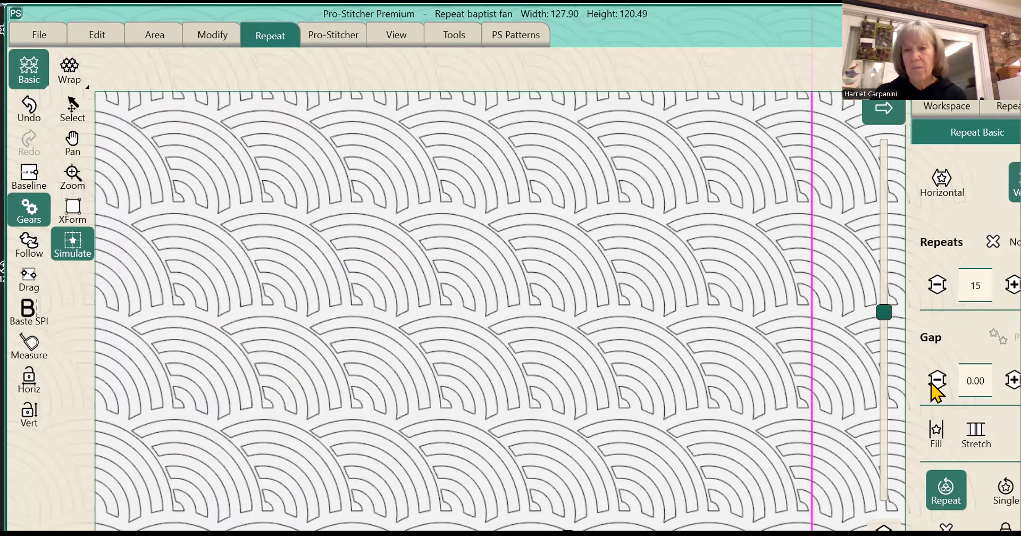
drag(932, 380, 933, 380)
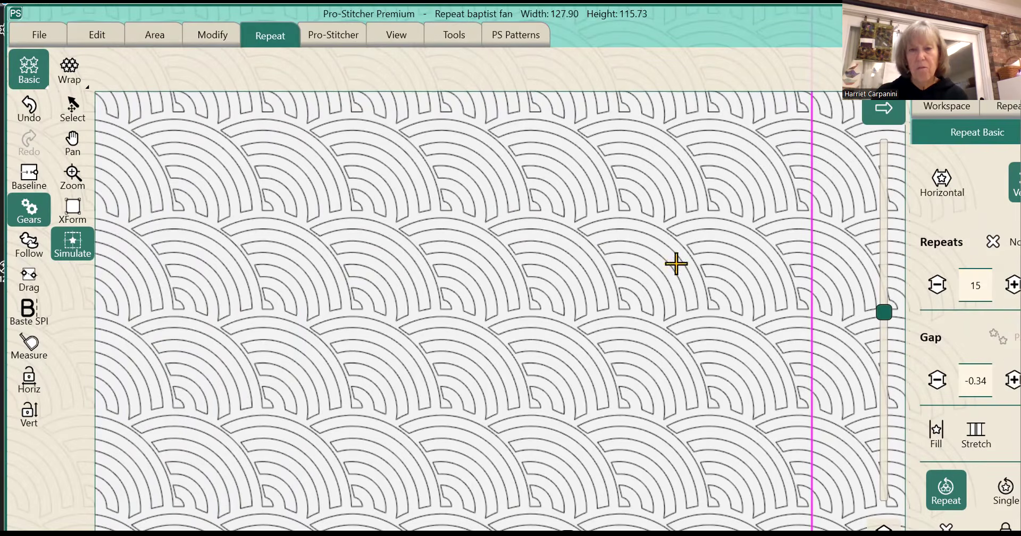
Step: Reduce the vertical gap between the fan rows further to -0.86
click(937, 382)
click(936, 381)
click(937, 382)
click(937, 382)
click(936, 382)
click(936, 381)
click(936, 382)
click(936, 382)
click(936, 381)
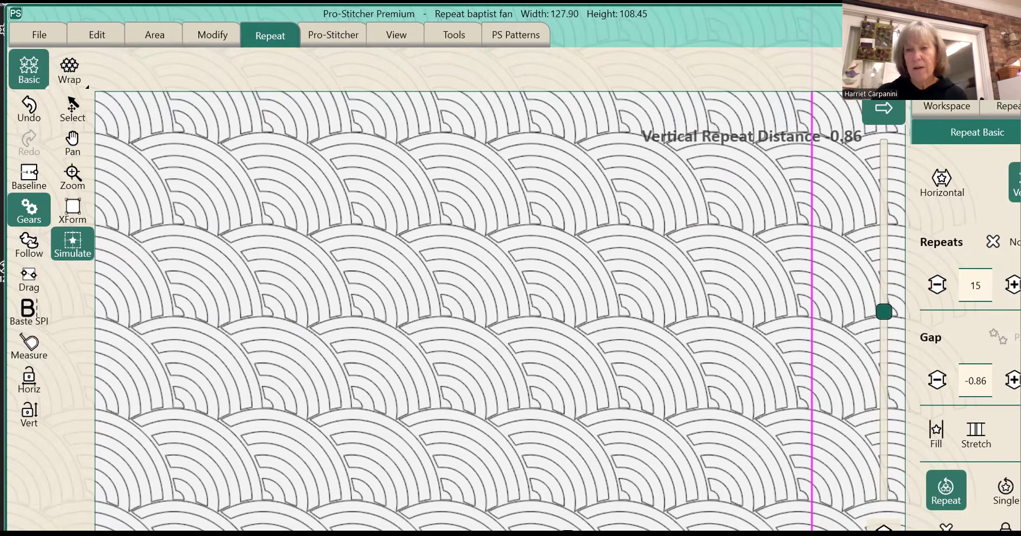
Step: Set the vertical gap between the fan rows to -0.54
click(1012, 379)
click(1012, 380)
click(1012, 380)
click(1012, 380)
click(1012, 380)
click(1012, 379)
click(1012, 379)
click(1012, 379)
click(1012, 380)
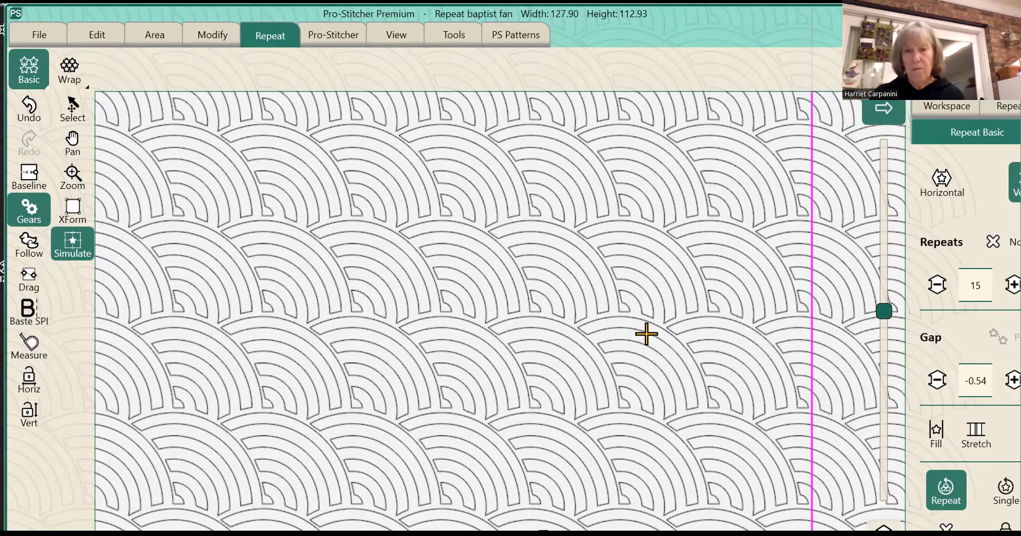
scroll(638, 323, down, 1)
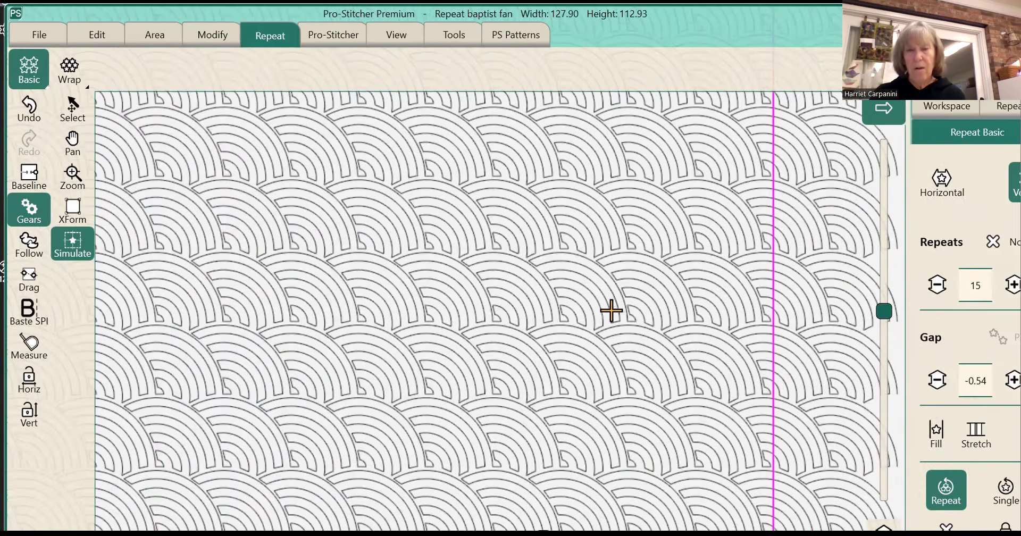
scroll(611, 310, down, 3)
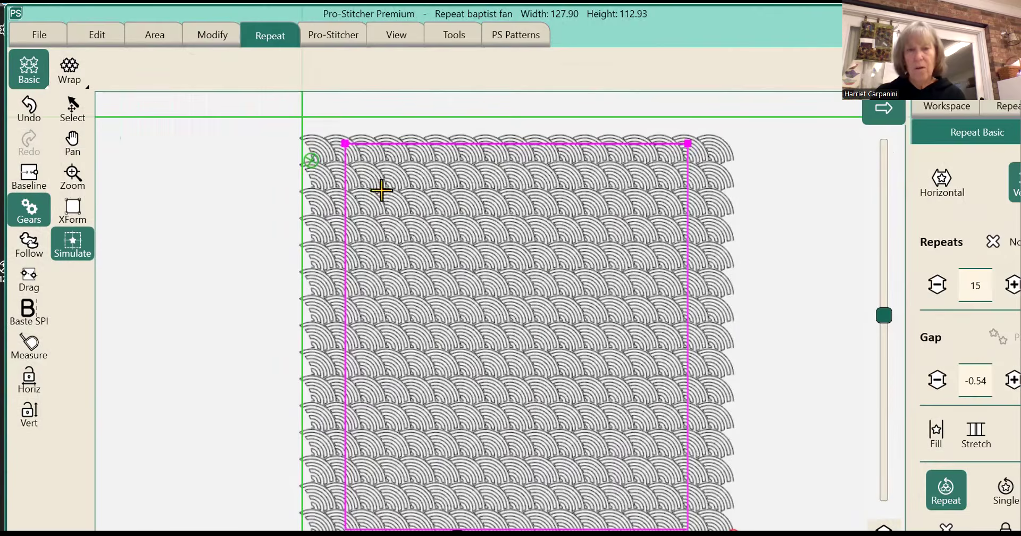
Step: Crop away the fan pattern outside the marked area with the Edges option on, and baseline the cropped design
click(211, 38)
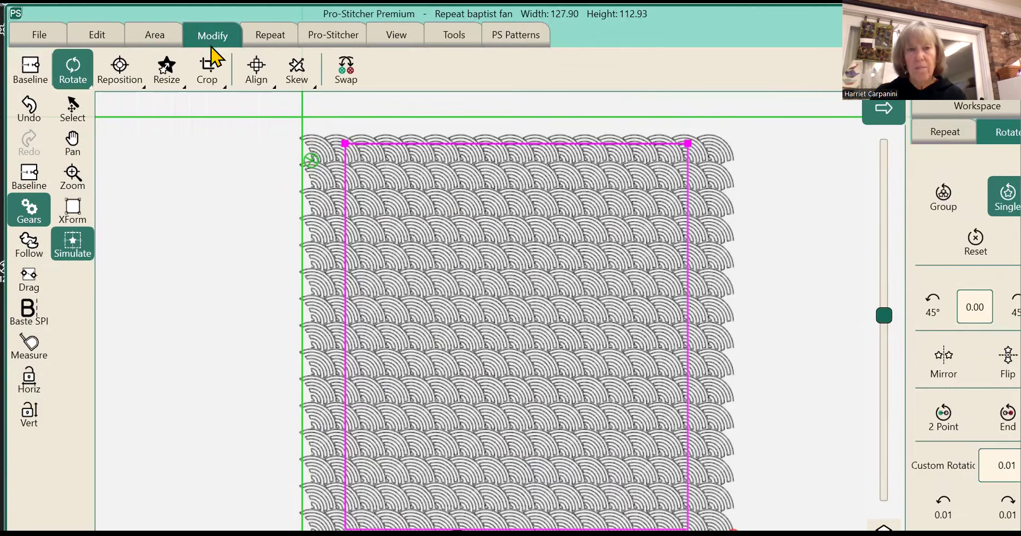
click(208, 78)
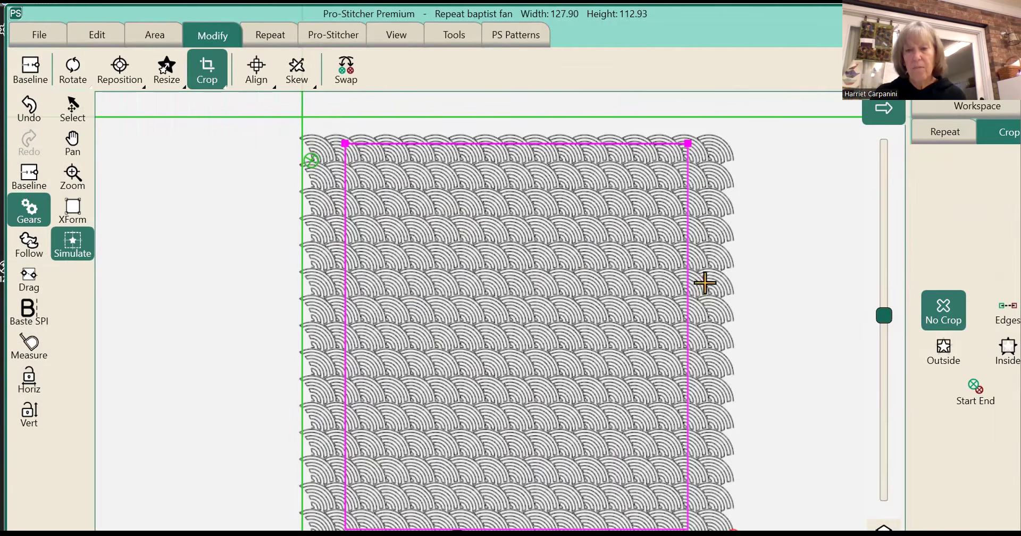
click(944, 350)
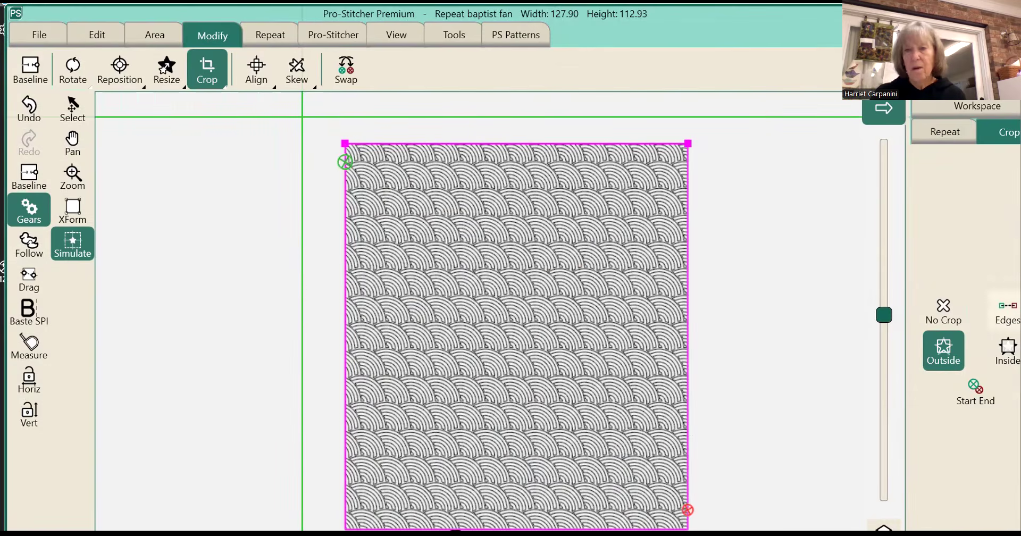
click(1007, 311)
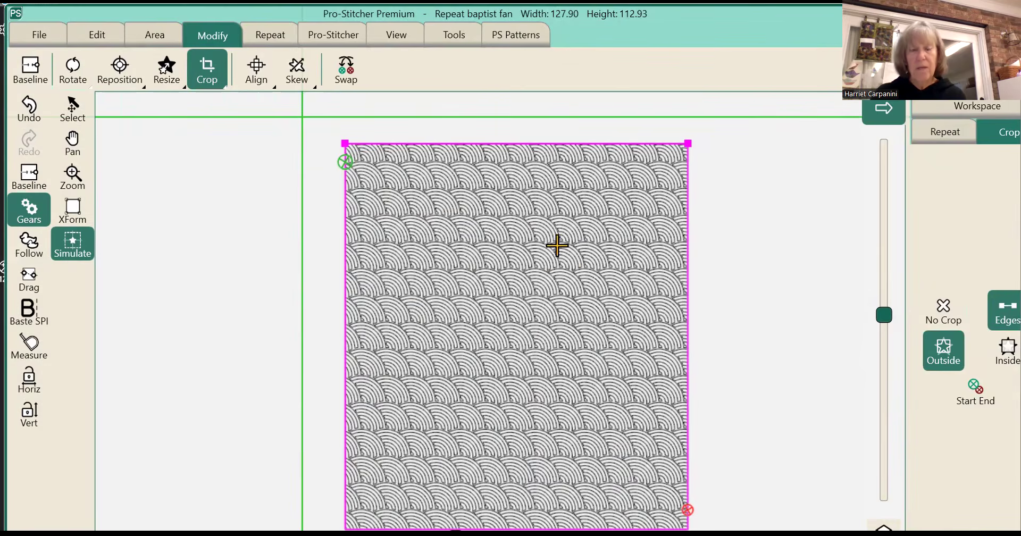
click(27, 64)
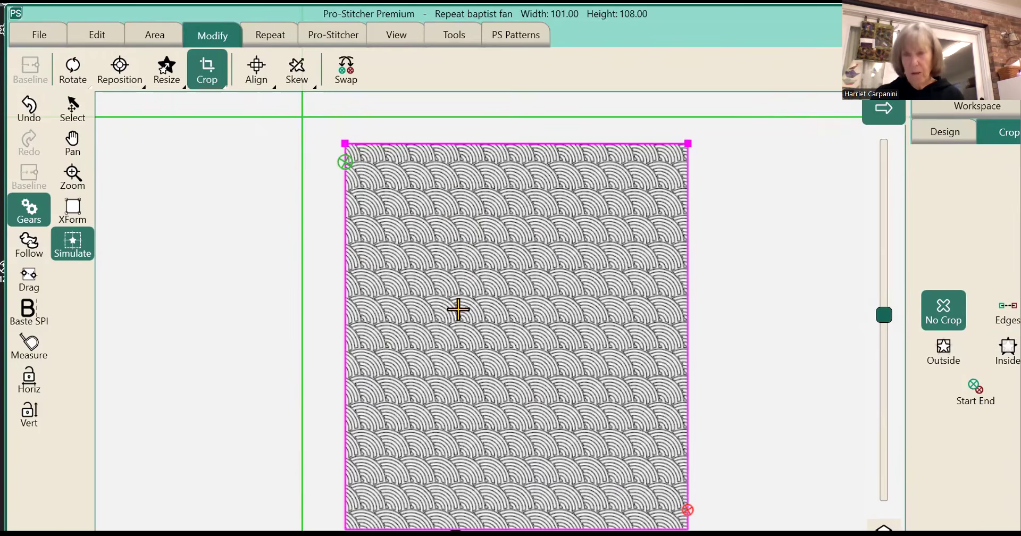
click(36, 39)
click(34, 77)
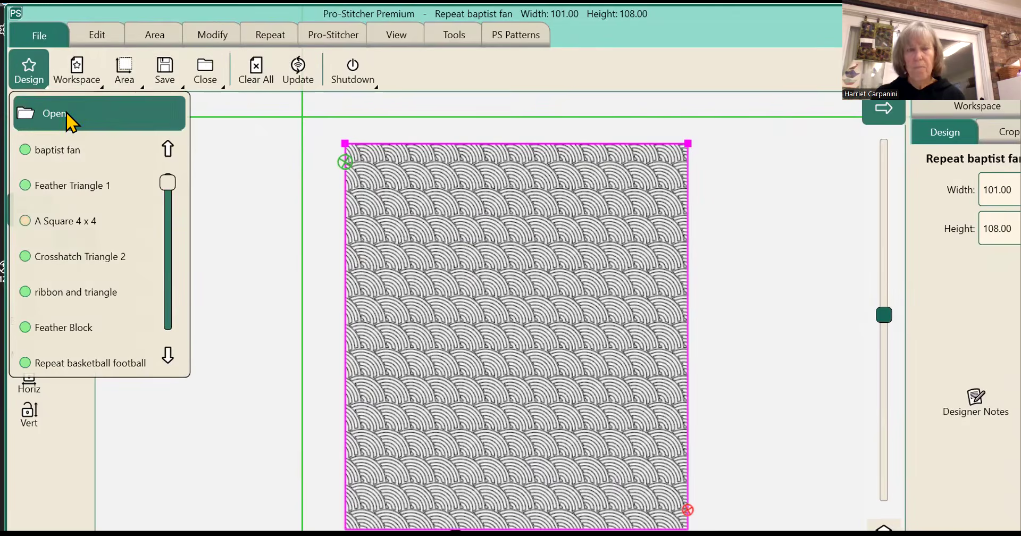
click(120, 125)
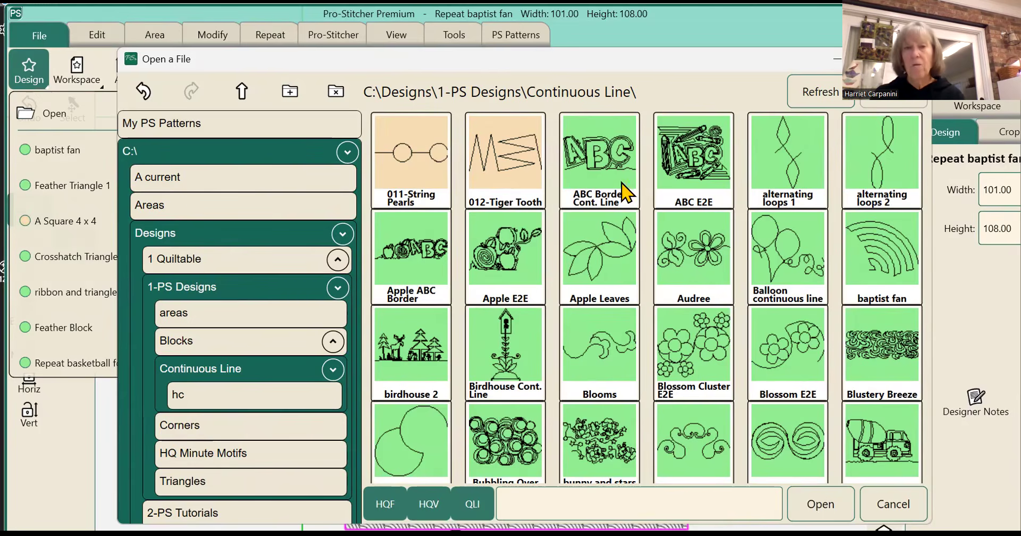
scroll(563, 176, down, 1)
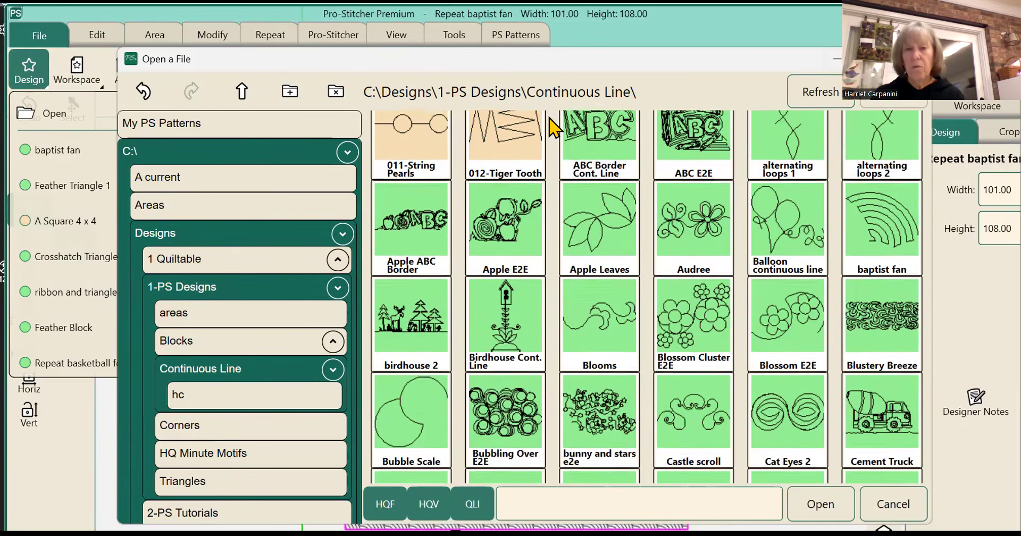
click(893, 504)
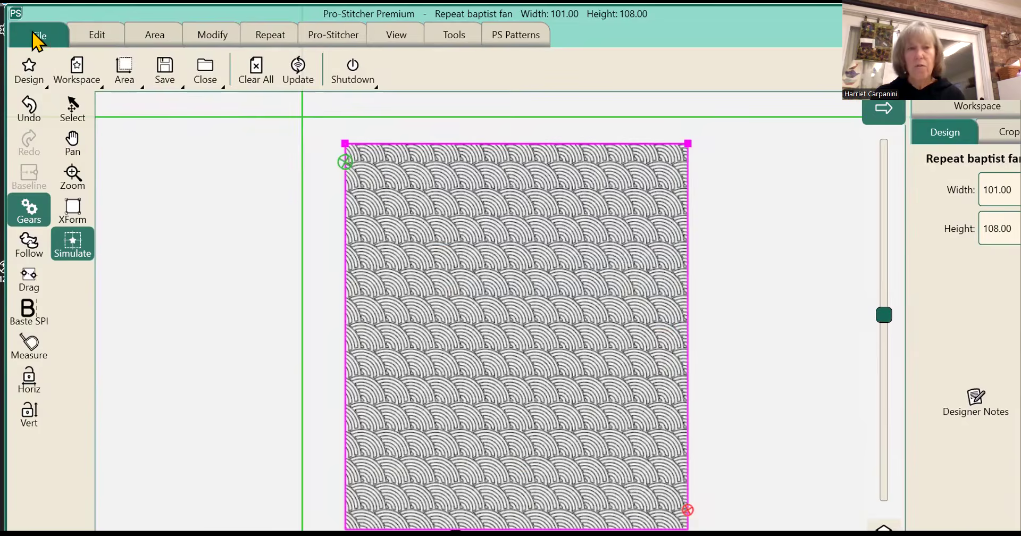
Step: Save the cropped design as Repeat baptist fan in the C:\A current folder
click(164, 75)
click(197, 114)
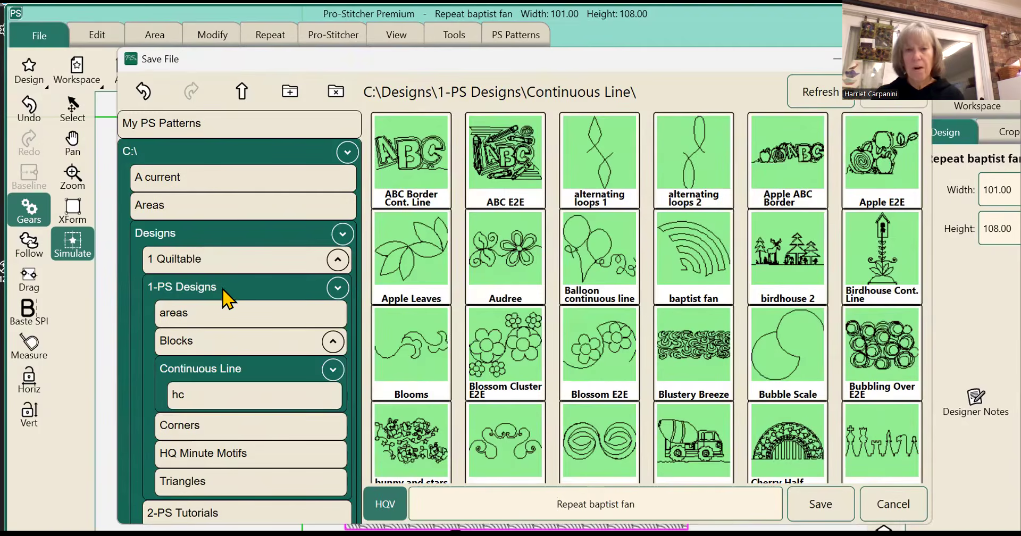
click(198, 179)
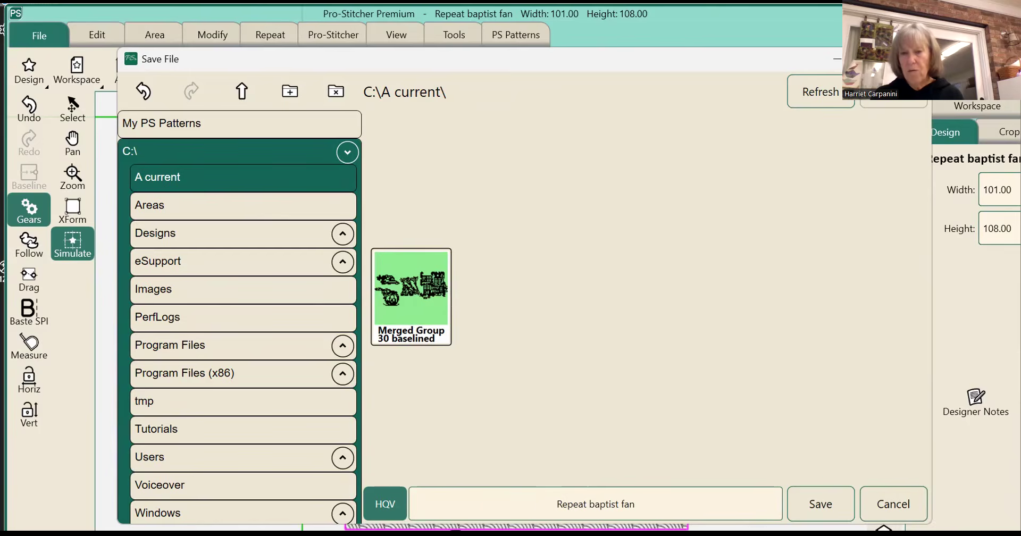
click(825, 505)
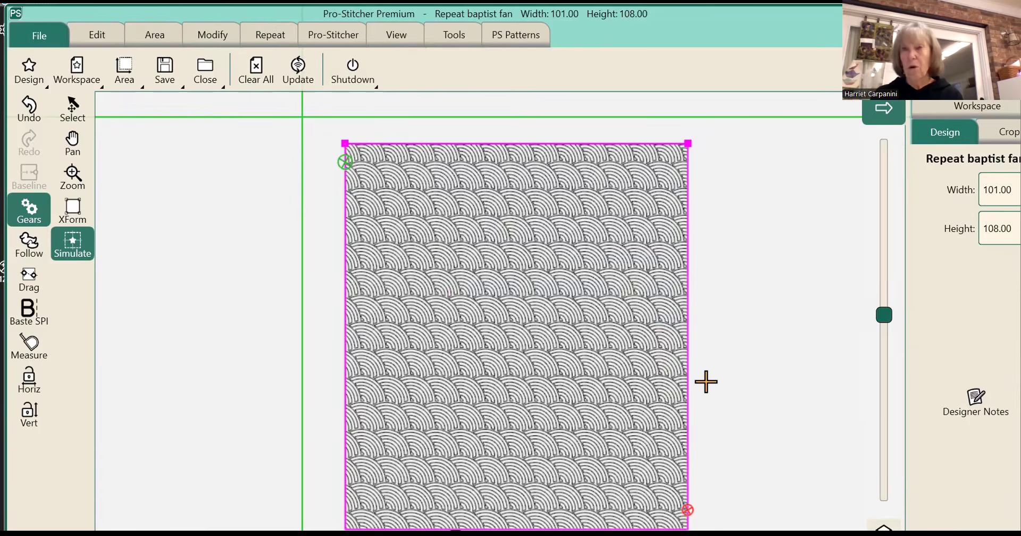
click(30, 74)
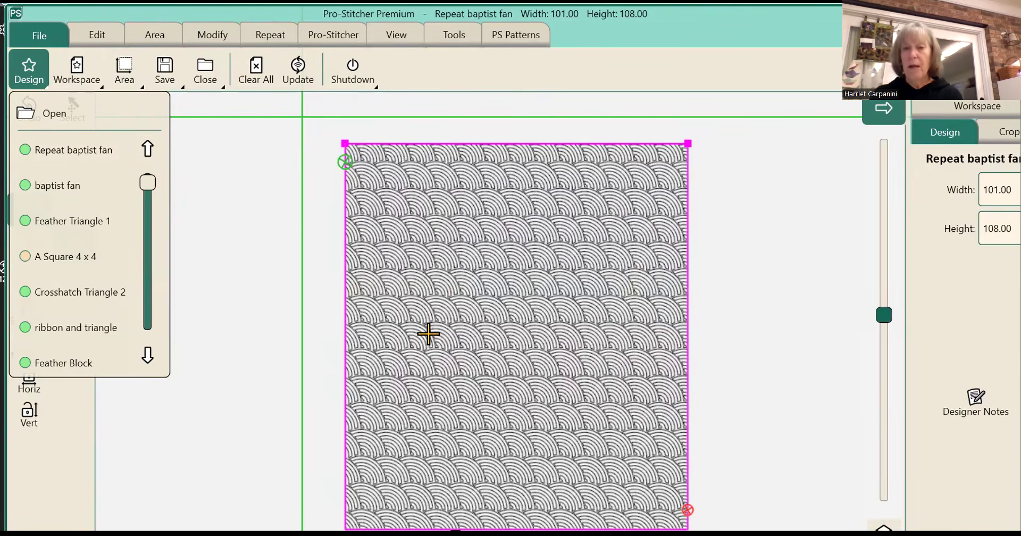
scroll(428, 334, up, 2)
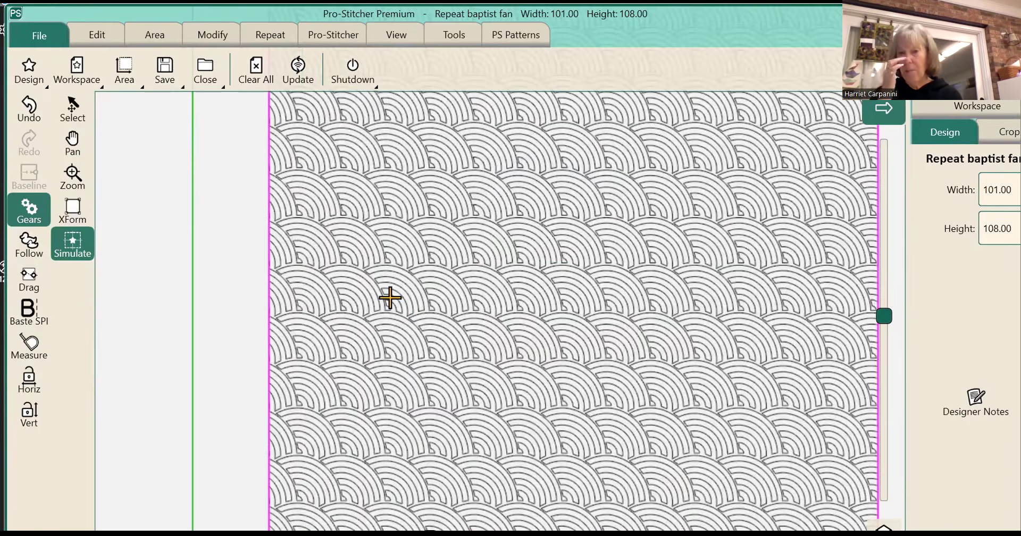
scroll(389, 298, down, 1)
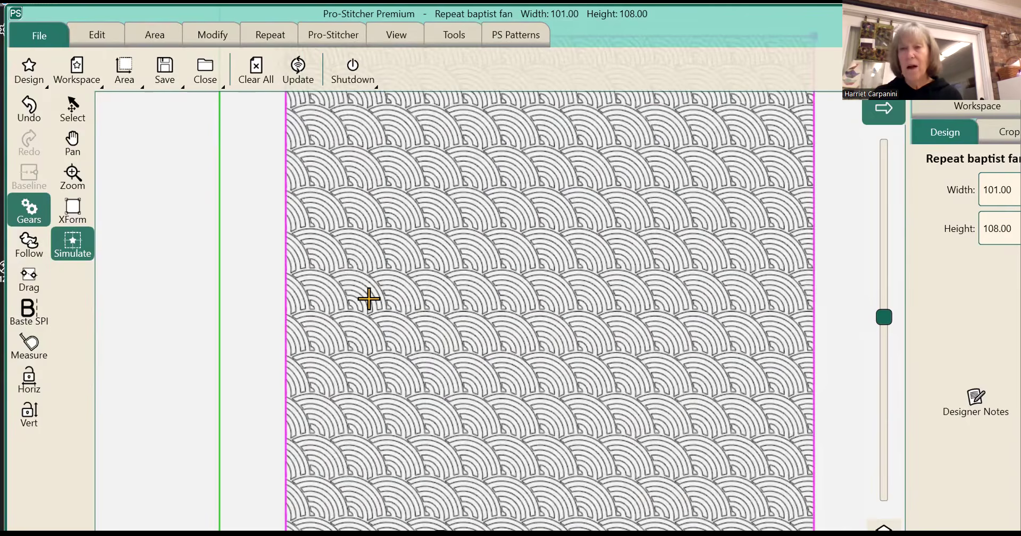